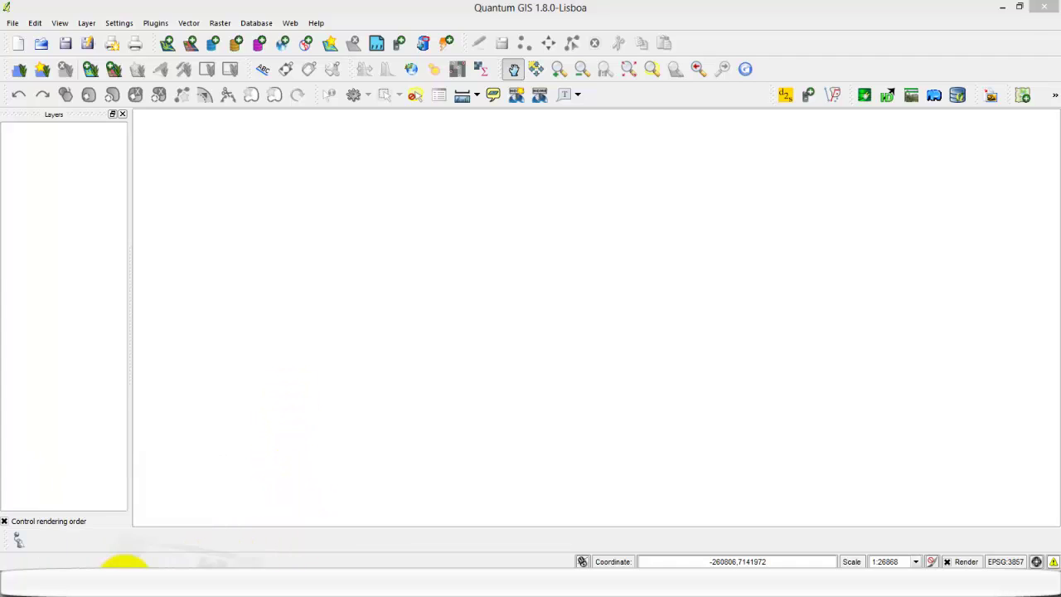
Step: Minimize the empty QGIS project to bring up the browser showing the BGS Soil data WMS page
{"action": "left_click", "coordinate": [125, 570]}
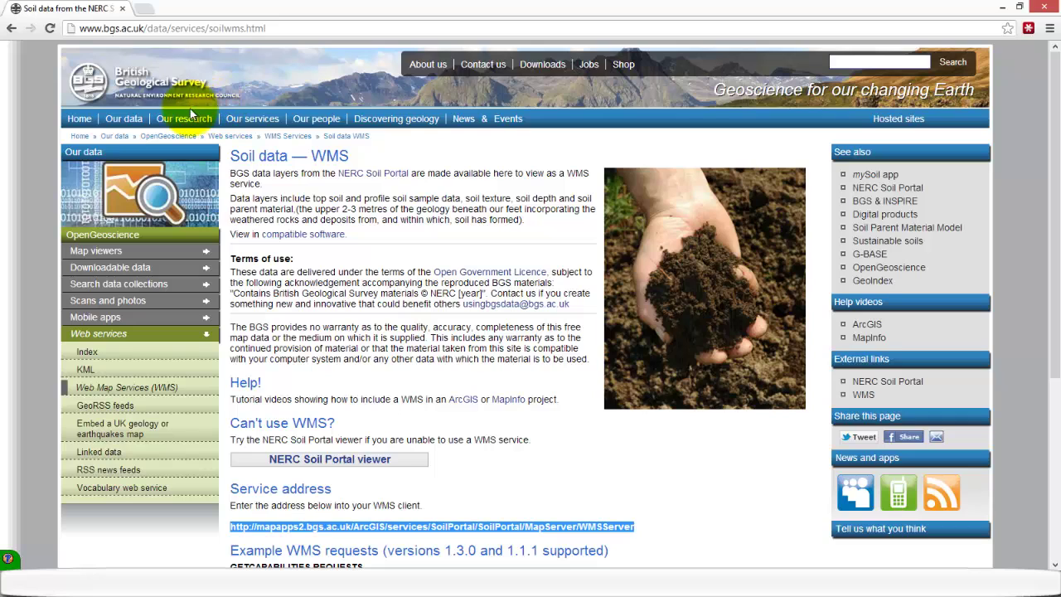
{"action": "mouse_move", "coordinate": [252, 119]}
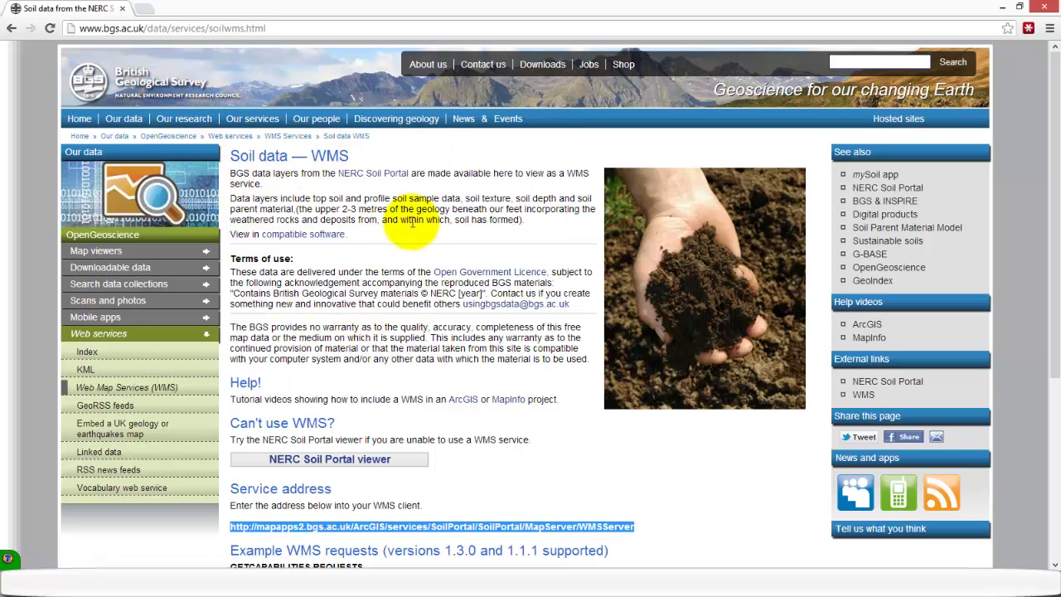
{"action": "left_click", "coordinate": [85, 121]}
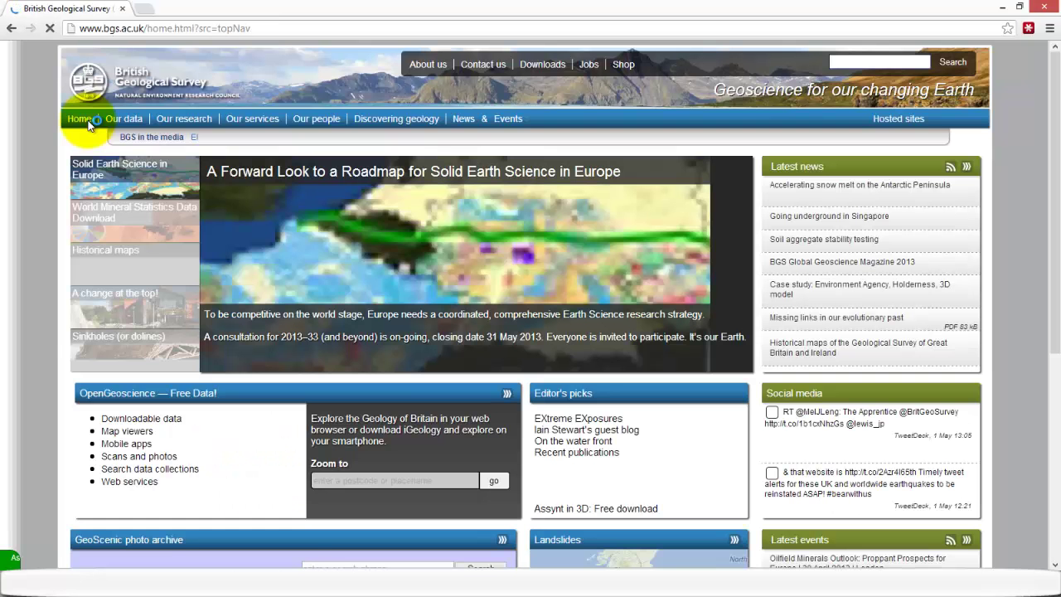
{"action": "scroll", "coordinate": [184, 240], "scroll_direction": "down", "scroll_amount": 3}
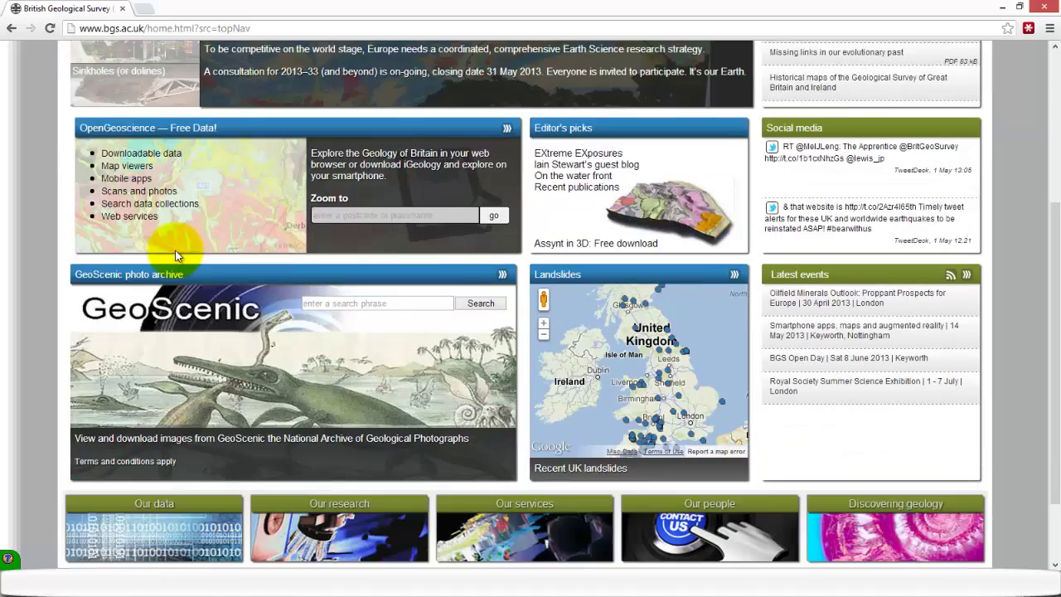
{"action": "scroll", "coordinate": [175, 250], "scroll_direction": "up", "scroll_amount": 3}
{"action": "left_click", "coordinate": [132, 480]}
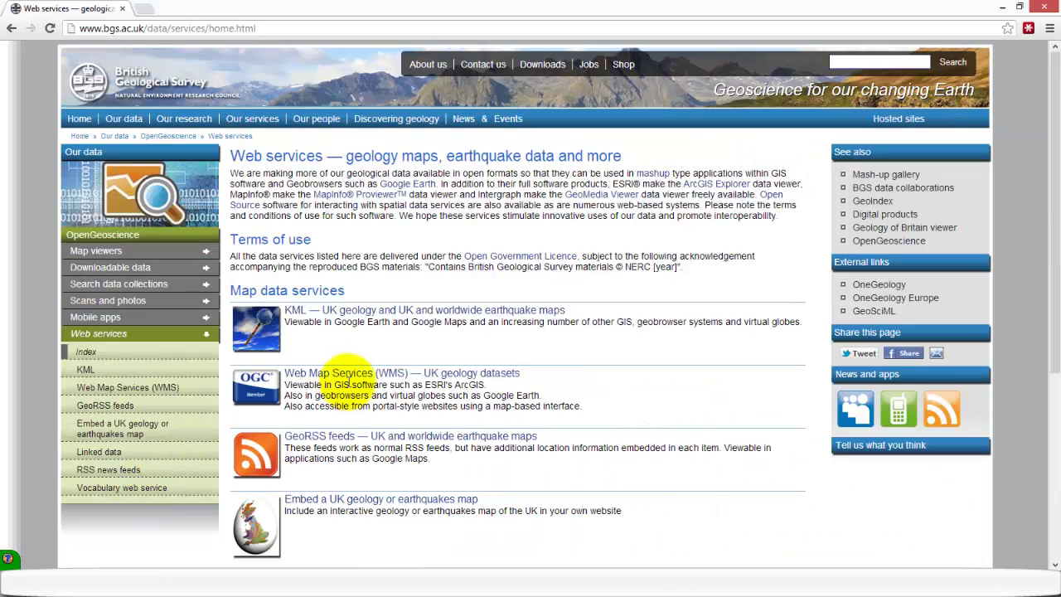
{"action": "left_click", "coordinate": [417, 377]}
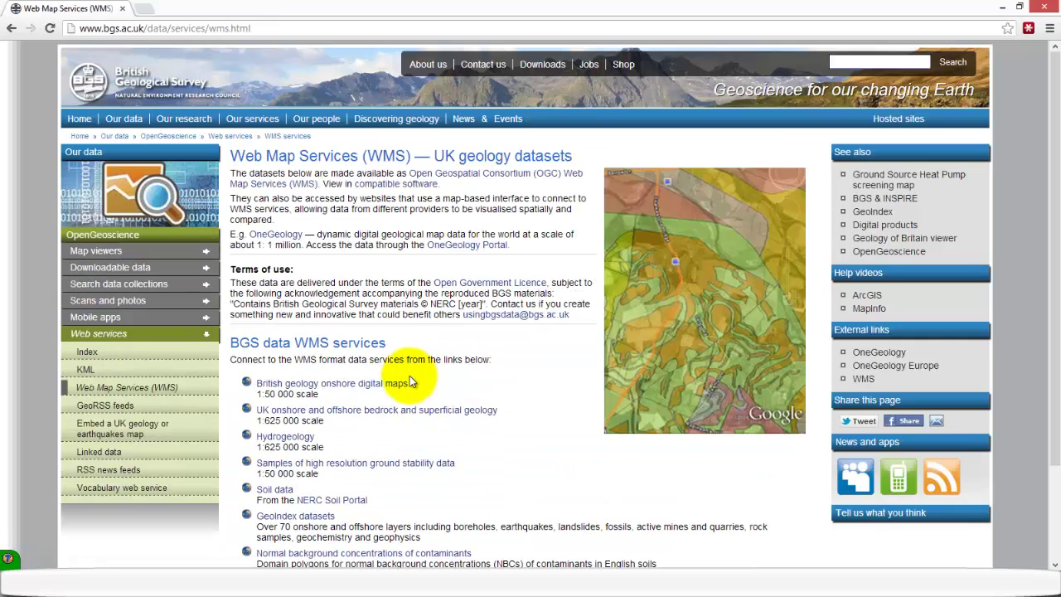
{"action": "scroll", "coordinate": [412, 380], "scroll_direction": "down", "scroll_amount": 3}
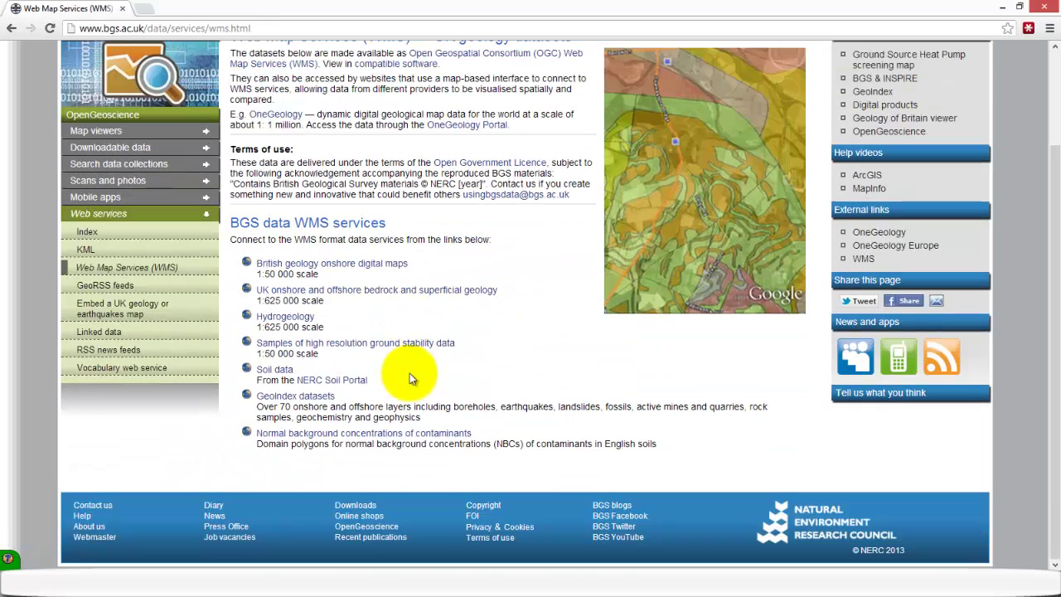
{"action": "left_click", "coordinate": [285, 377]}
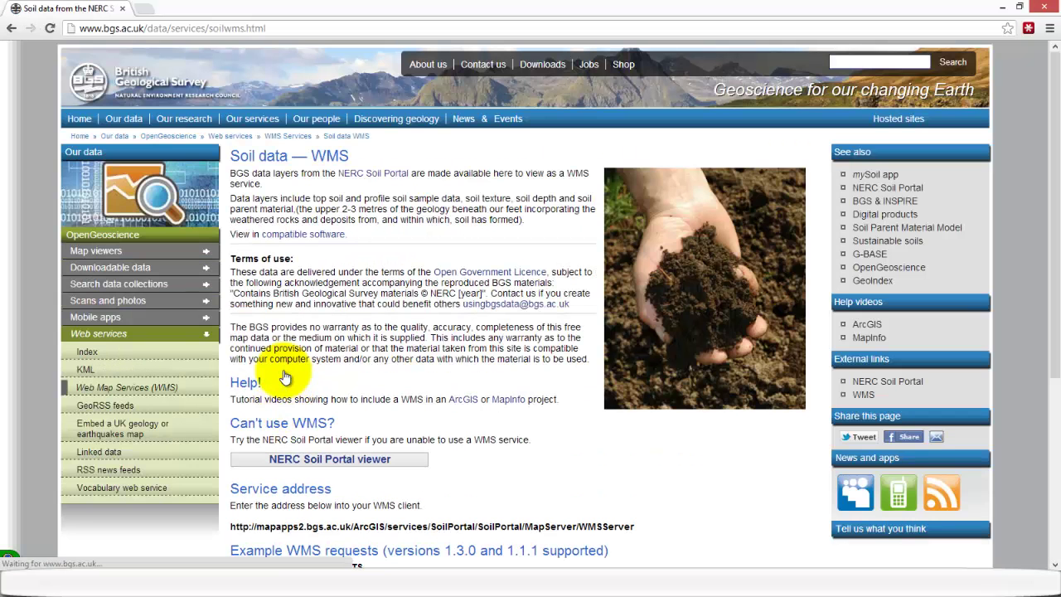
{"action": "scroll", "coordinate": [372, 431], "scroll_direction": "down", "scroll_amount": 3}
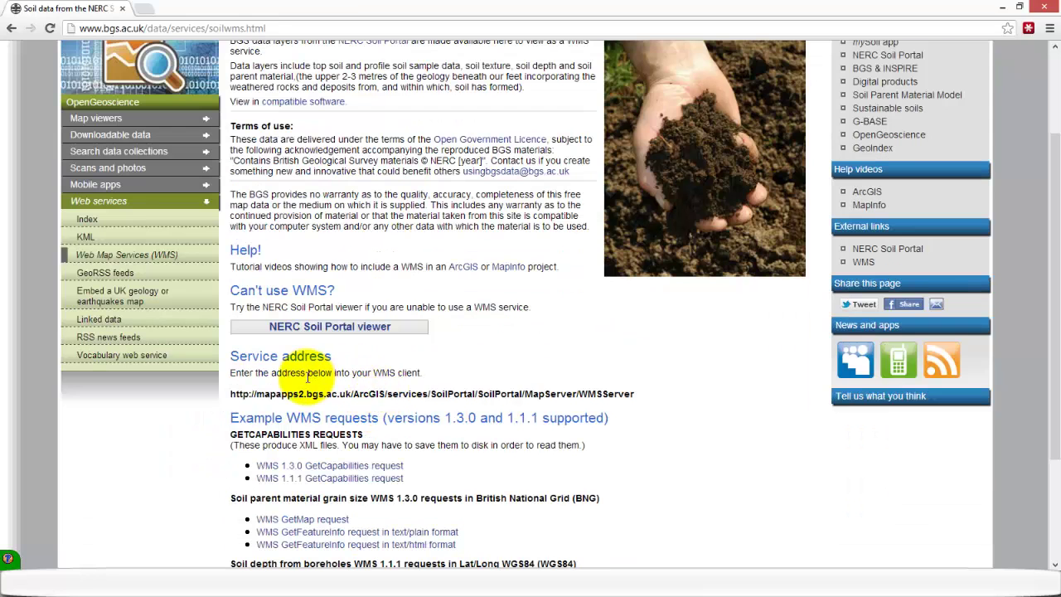
{"action": "left_click_drag", "start_coordinate": [655, 262], "coordinate": [233, 260]}
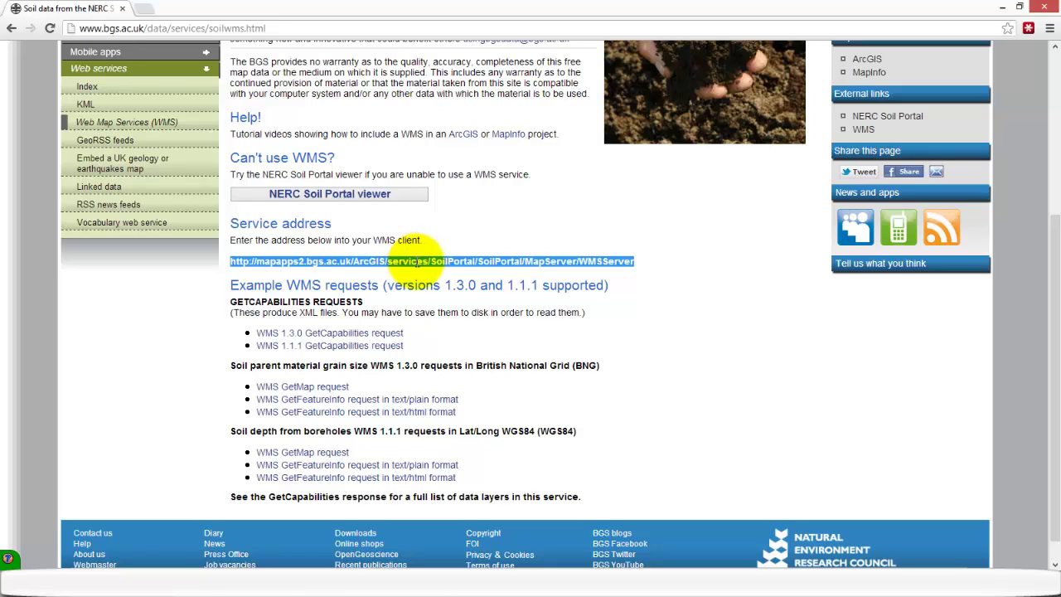
{"action": "right_click", "coordinate": [418, 260]}
{"action": "left_click", "coordinate": [448, 278]}
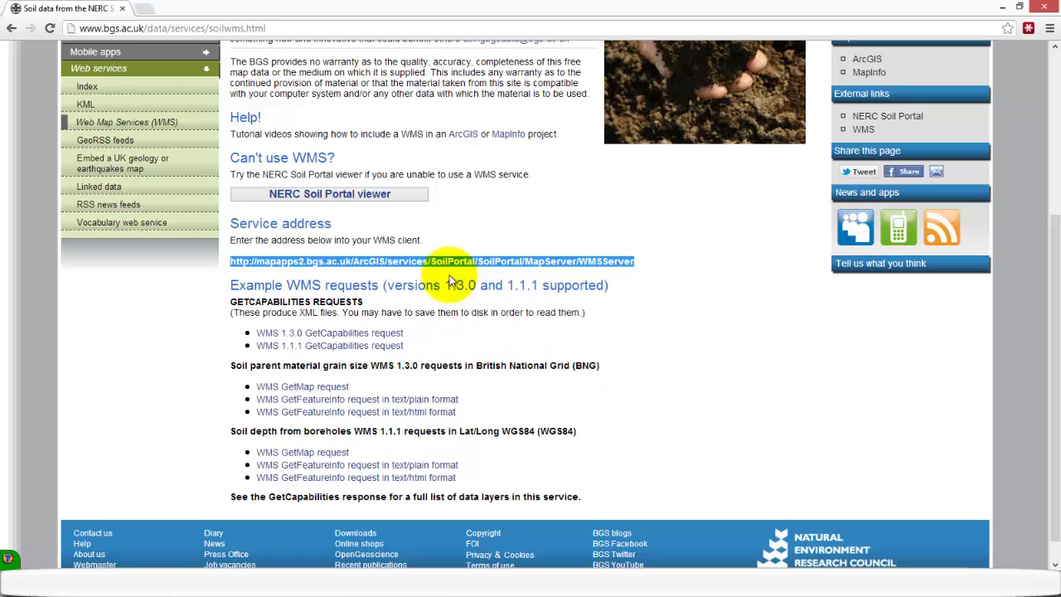
Step: Back in QGIS, save a new WMS connection 'uksoil' with the pasted BGS SoilPortal WMSServer address
{"action": "left_click", "coordinate": [171, 565]}
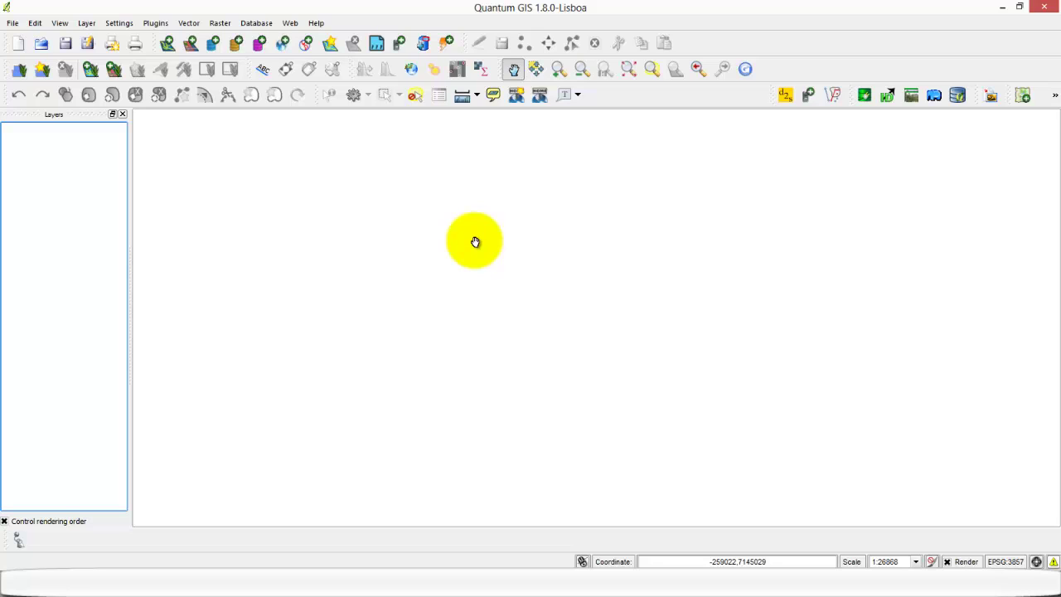
{"action": "left_click", "coordinate": [286, 46]}
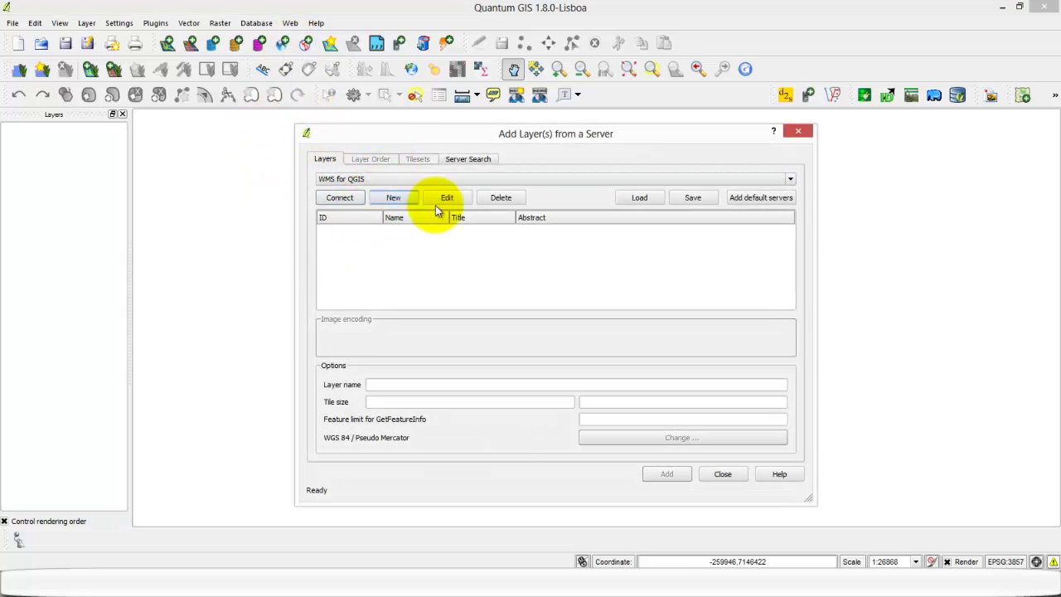
{"action": "left_click", "coordinate": [398, 200]}
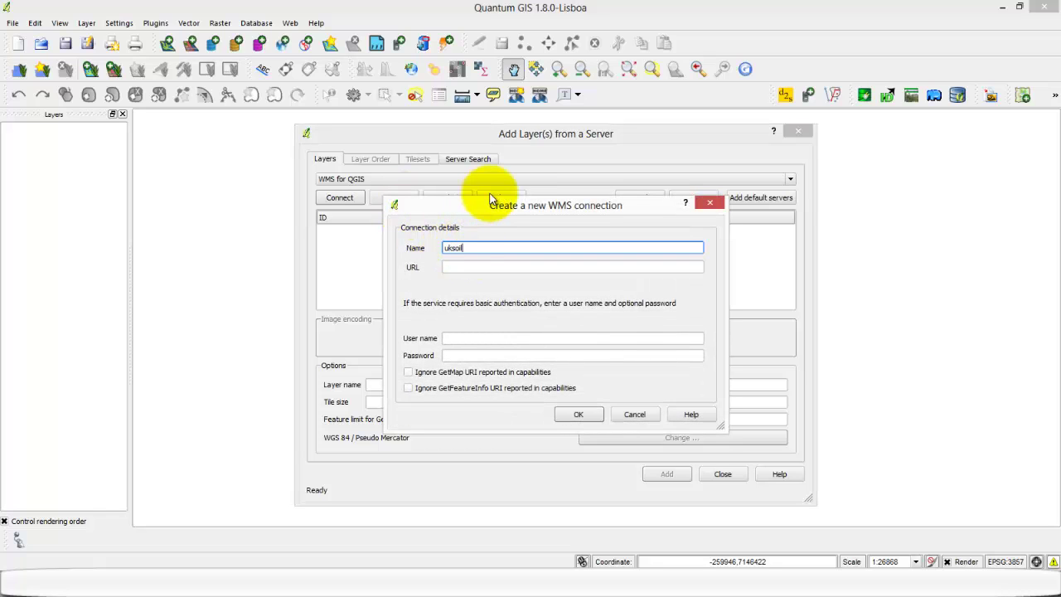
{"action": "left_click", "coordinate": [470, 263]}
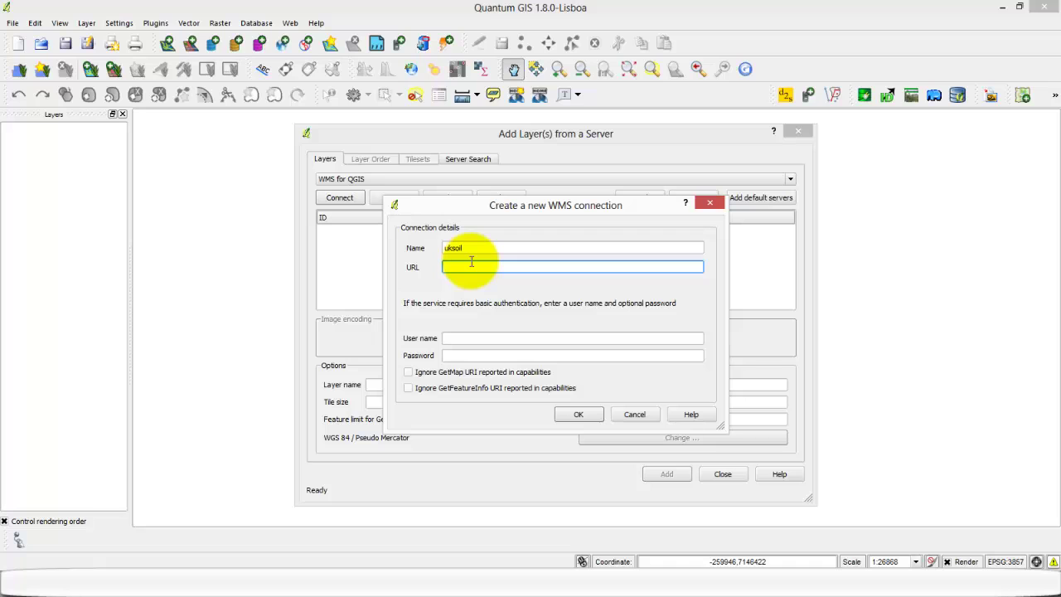
{"action": "key", "text": "ctrl+v"}
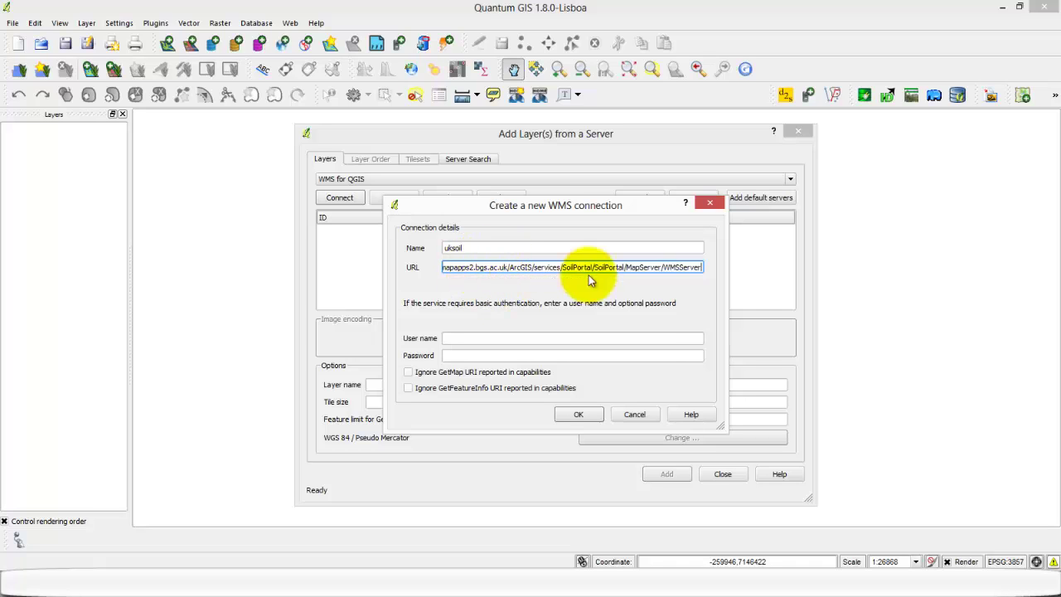
{"action": "left_click", "coordinate": [578, 414]}
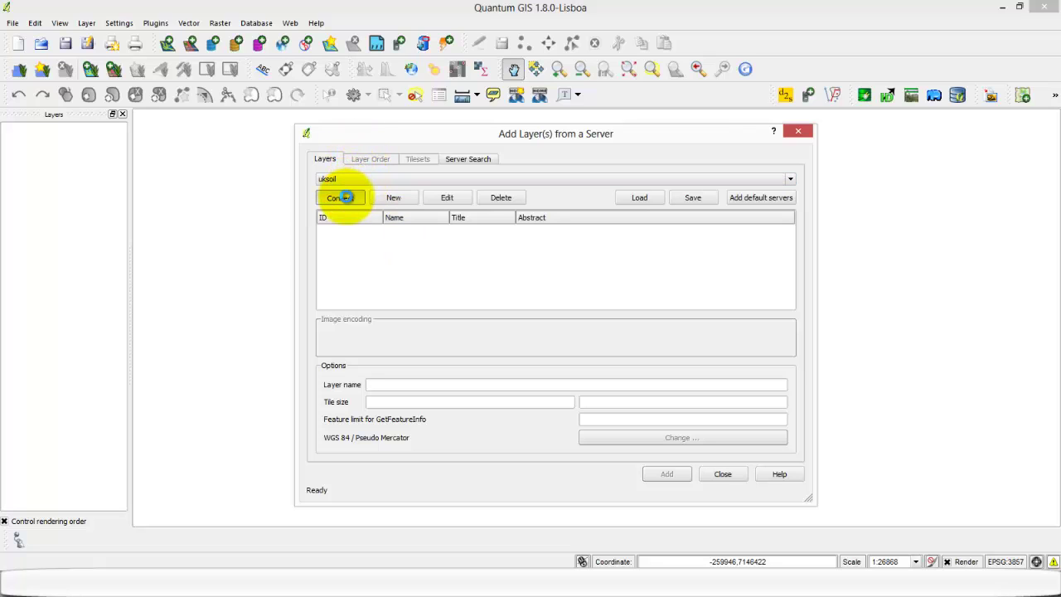
Step: Connect to uksoil and add the Parent.Material.Soil.texture.simple.1km layer to the map
{"action": "left_click", "coordinate": [341, 197]}
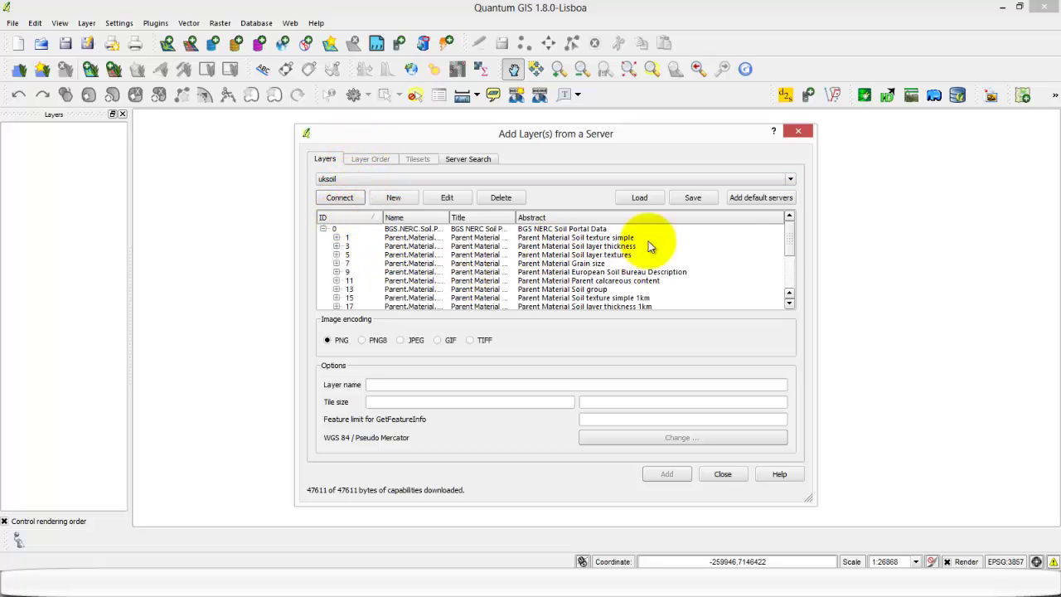
{"action": "scroll", "coordinate": [789, 248], "scroll_direction": "down", "scroll_amount": 1}
{"action": "mouse_move", "coordinate": [788, 255]}
{"action": "left_mouse_down"}
{"action": "mouse_move", "coordinate": [788, 277]}
{"action": "mouse_move", "coordinate": [791, 240]}
{"action": "left_mouse_up"}
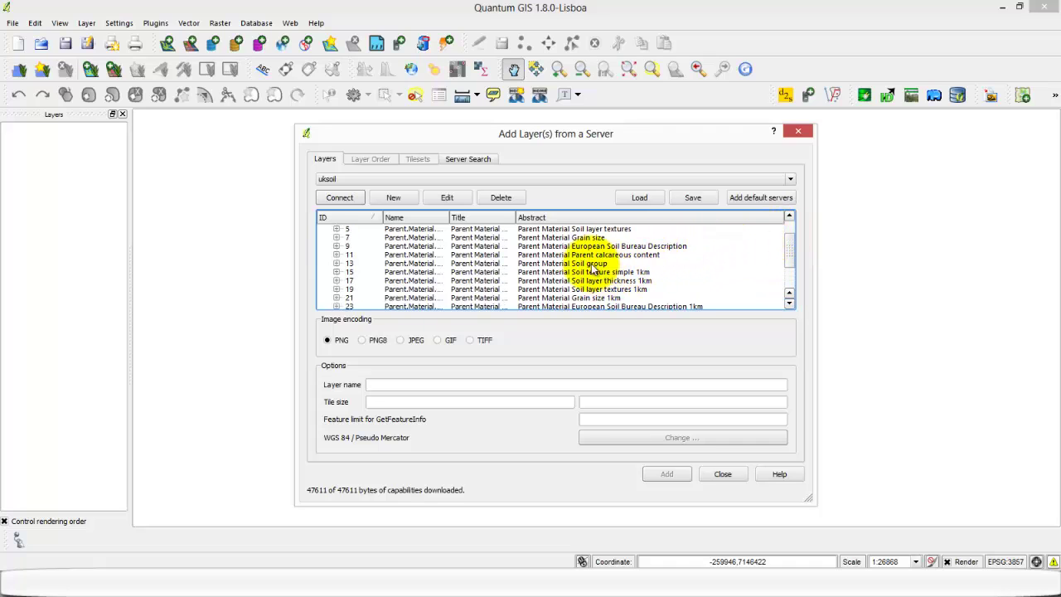
{"action": "left_click", "coordinate": [565, 273]}
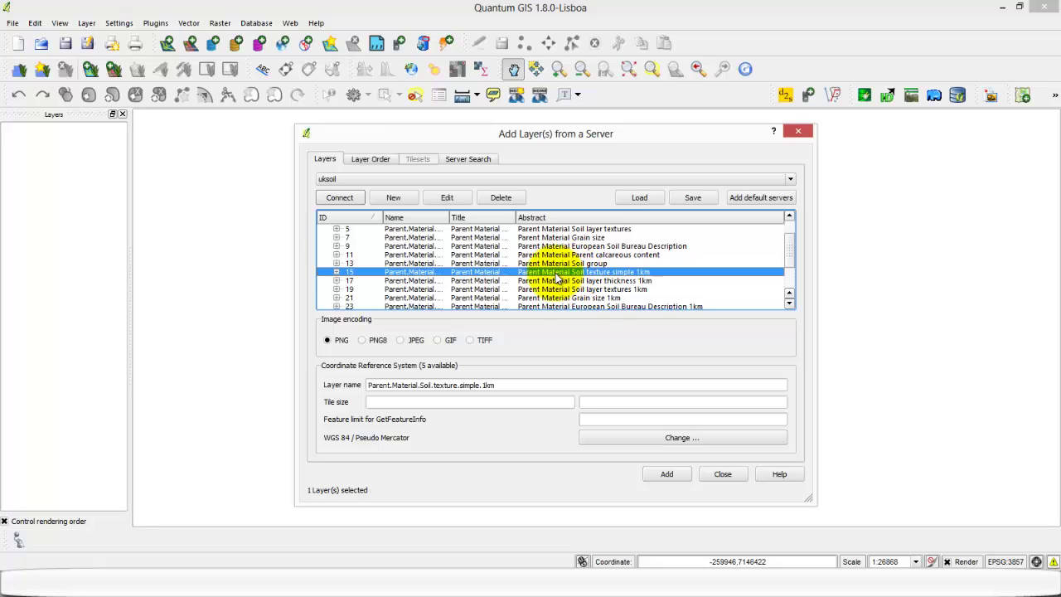
{"action": "key", "text": "Return"}
{"action": "left_click", "coordinate": [797, 131]}
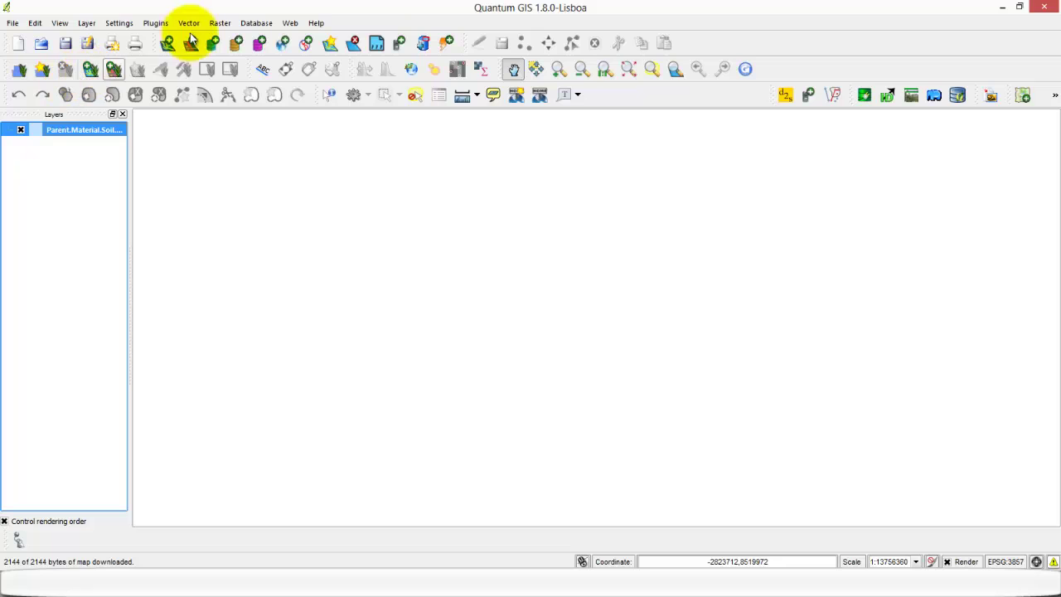
Step: Add a Google Satellite basemap layer from the OpenLayers plugin
{"action": "left_click", "coordinate": [456, 237]}
{"action": "left_click", "coordinate": [155, 23]}
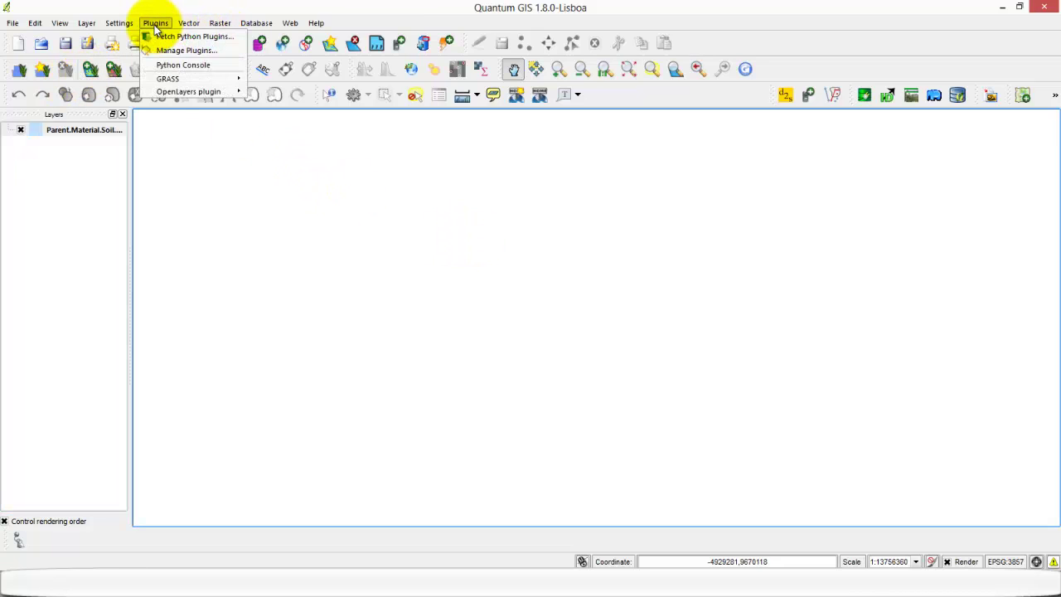
{"action": "mouse_move", "coordinate": [190, 91]}
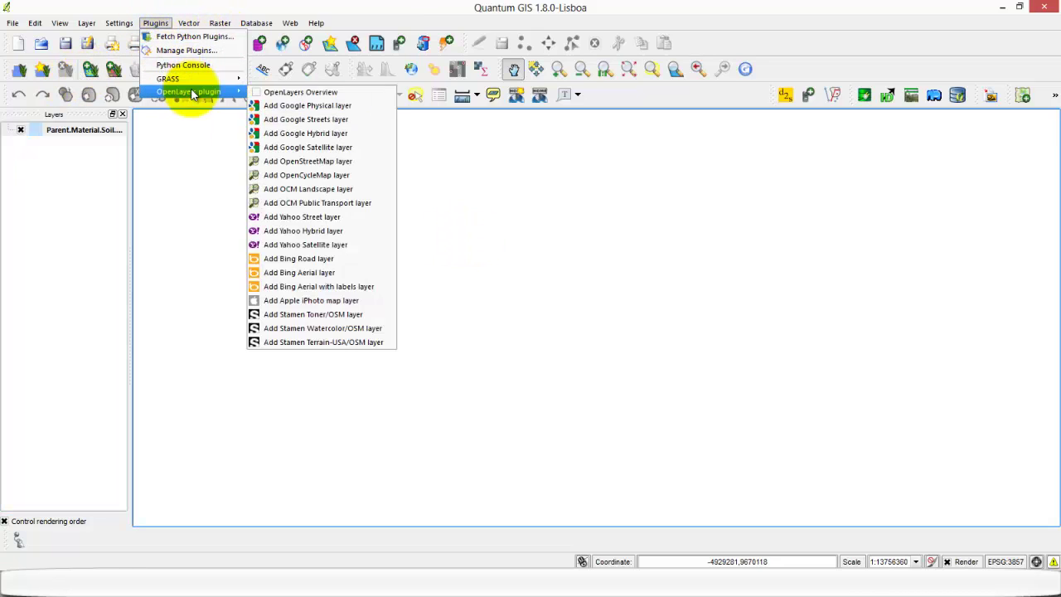
{"action": "left_click", "coordinate": [340, 147]}
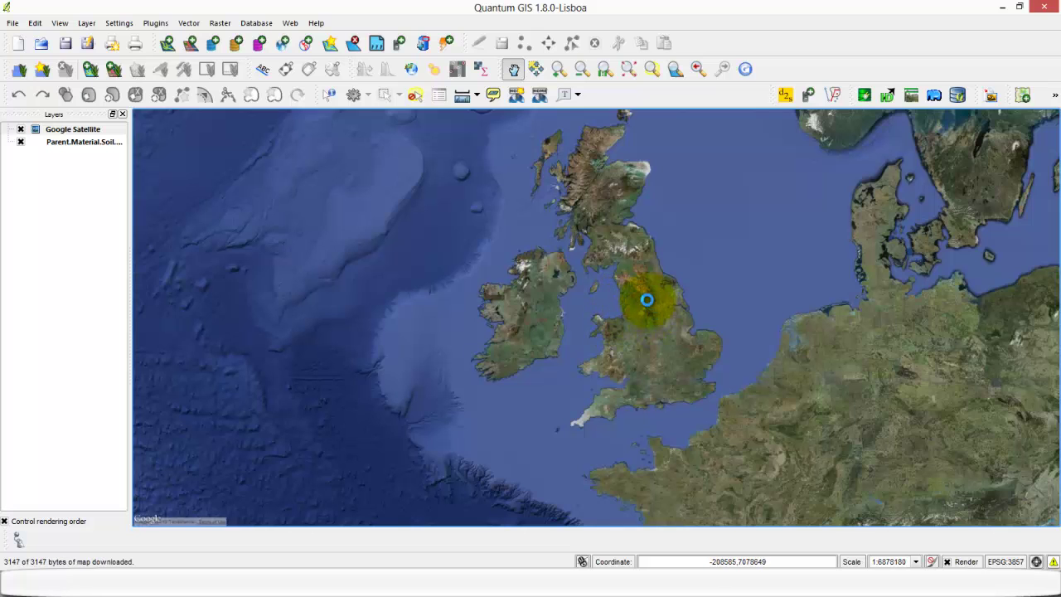
Step: Zoom into northern England, briefly hiding Google Satellite to check the soil map, then showing it again
{"action": "scroll", "coordinate": [643, 292], "scroll_direction": "up", "scroll_amount": 2}
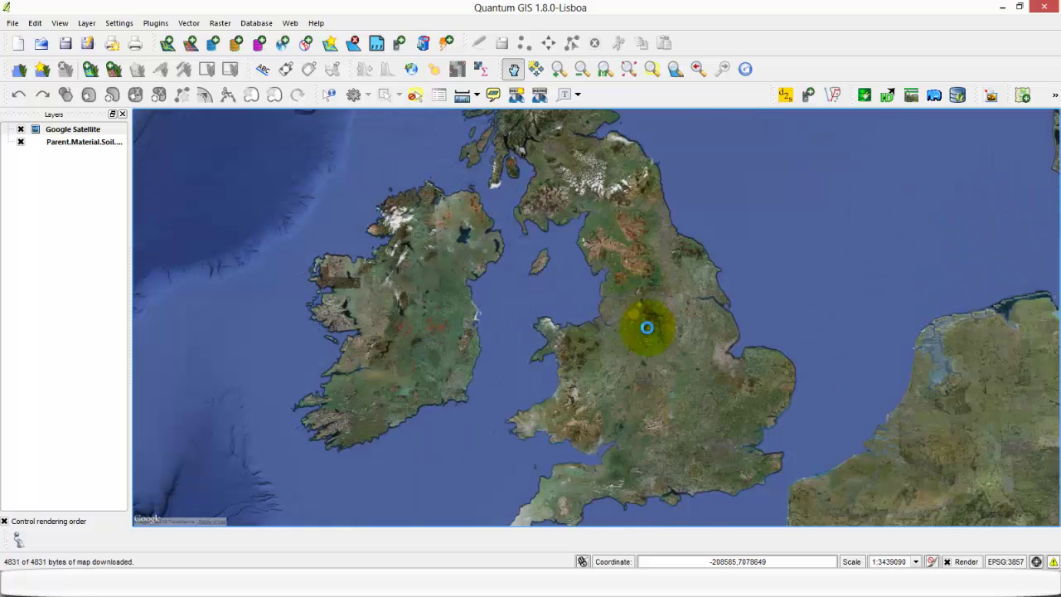
{"action": "scroll", "coordinate": [647, 327], "scroll_direction": "up", "scroll_amount": 1}
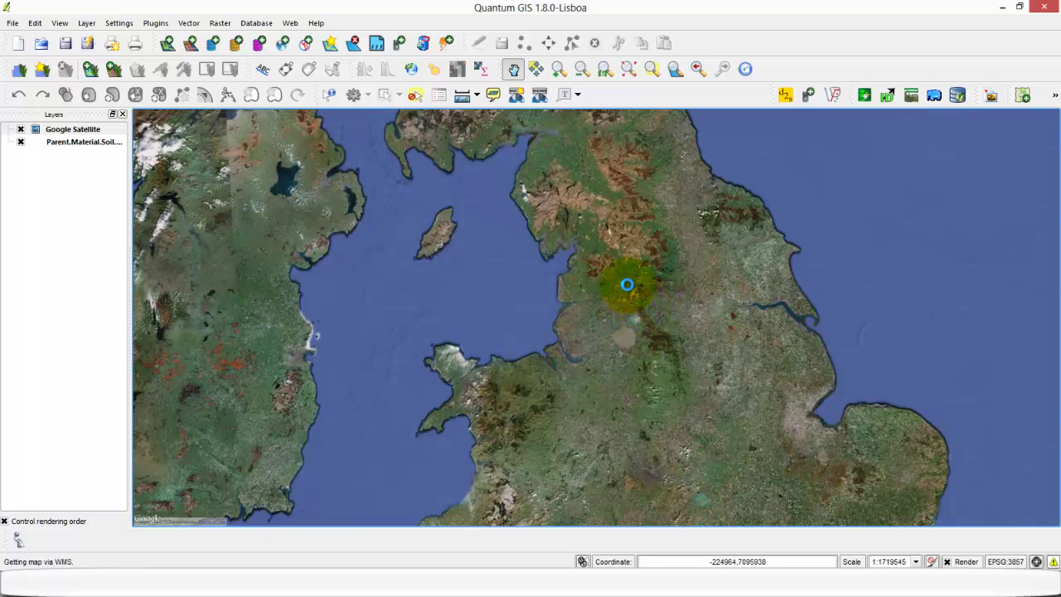
{"action": "key", "text": "space"}
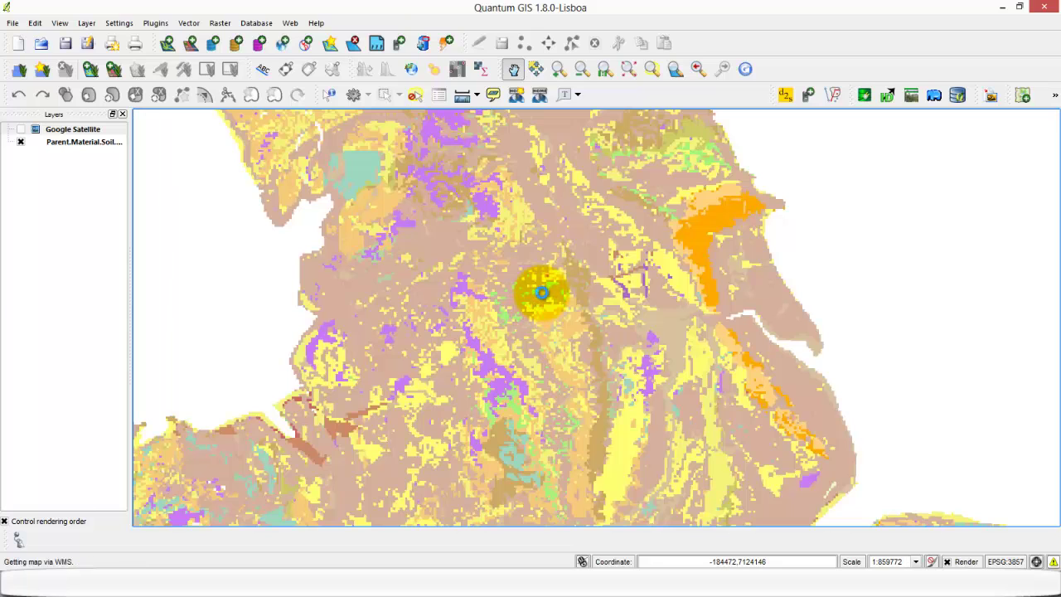
{"action": "scroll", "coordinate": [522, 295], "scroll_direction": "up", "scroll_amount": 5}
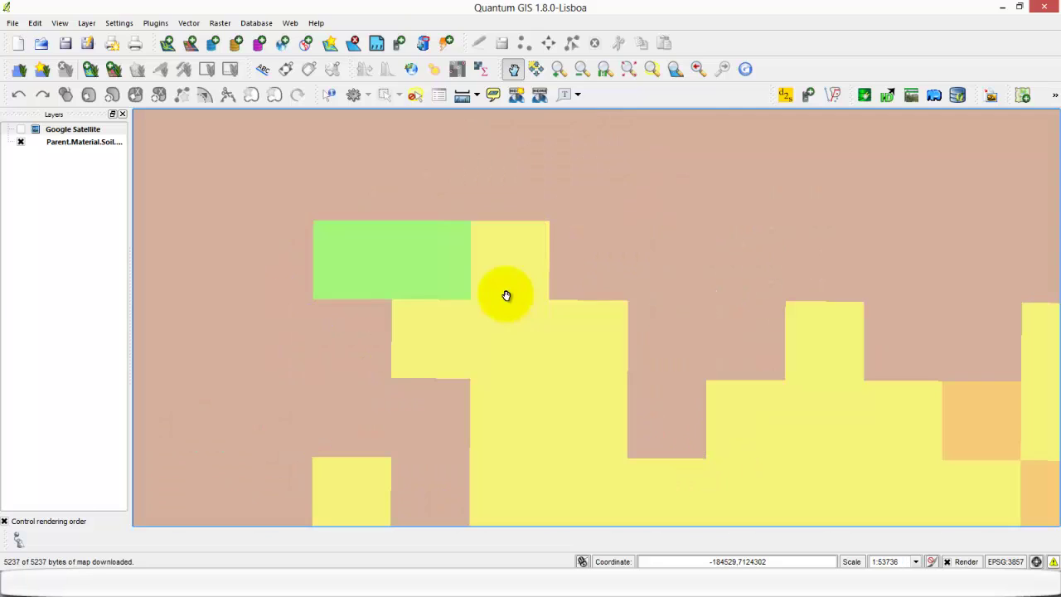
{"action": "left_click", "coordinate": [18, 132]}
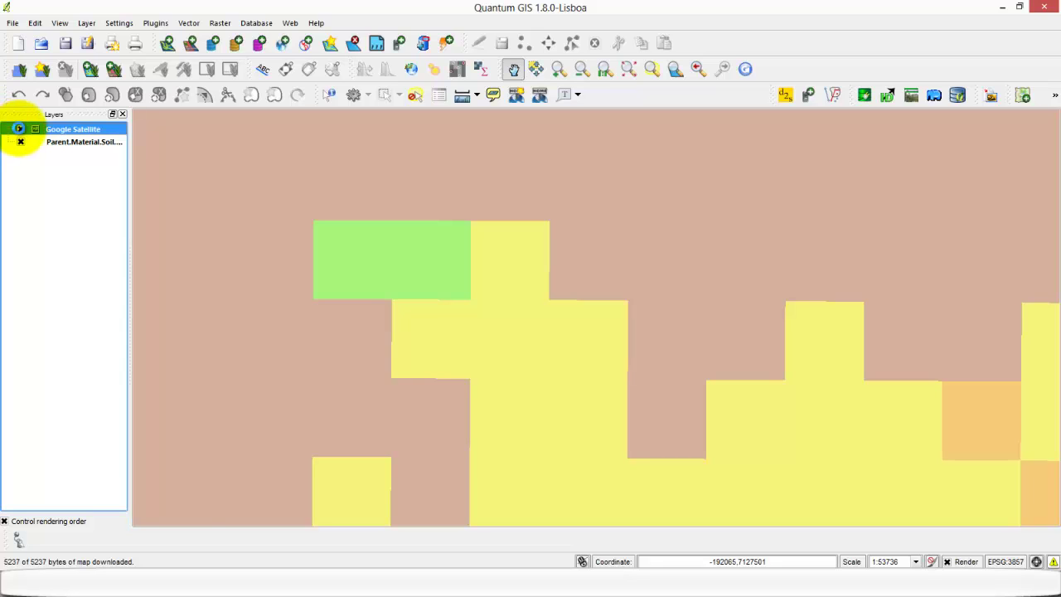
{"action": "left_click", "coordinate": [20, 129]}
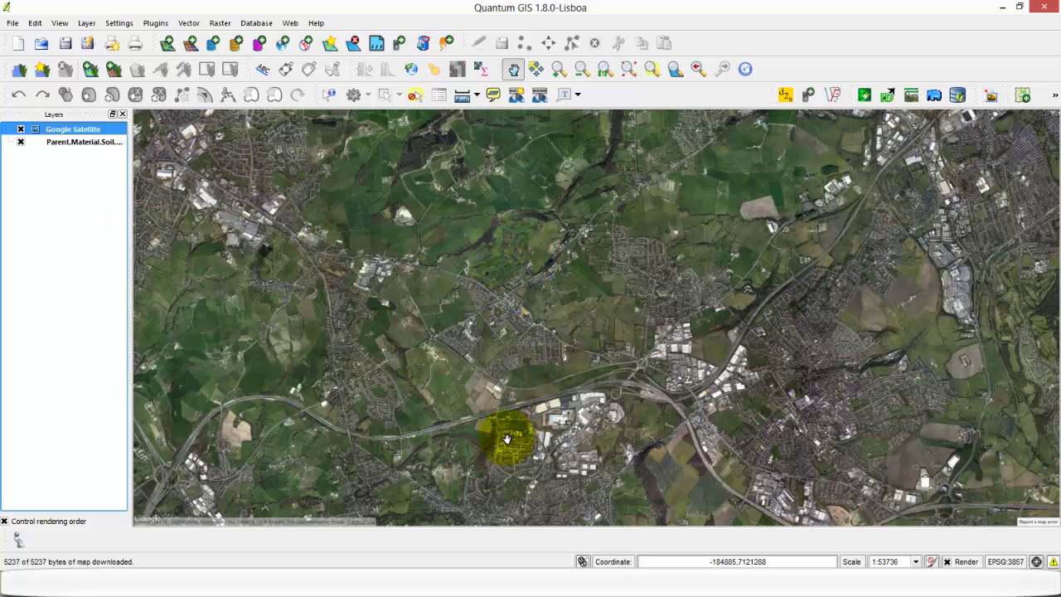
Step: Move the Parent.Material soil layer above Google Satellite in the Layers panel
{"action": "right_click", "coordinate": [93, 133]}
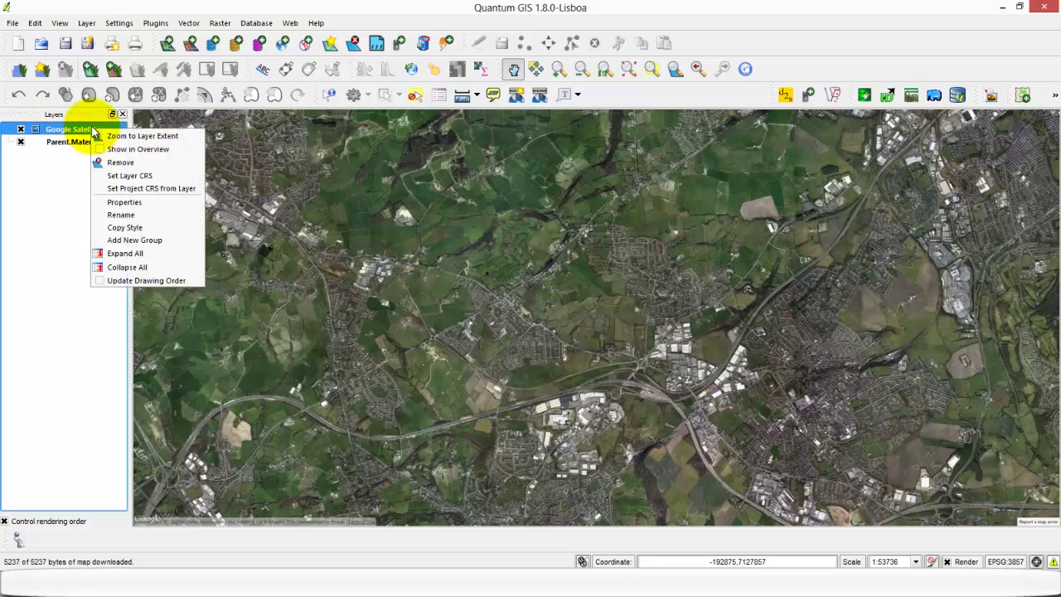
{"action": "left_click", "coordinate": [124, 203]}
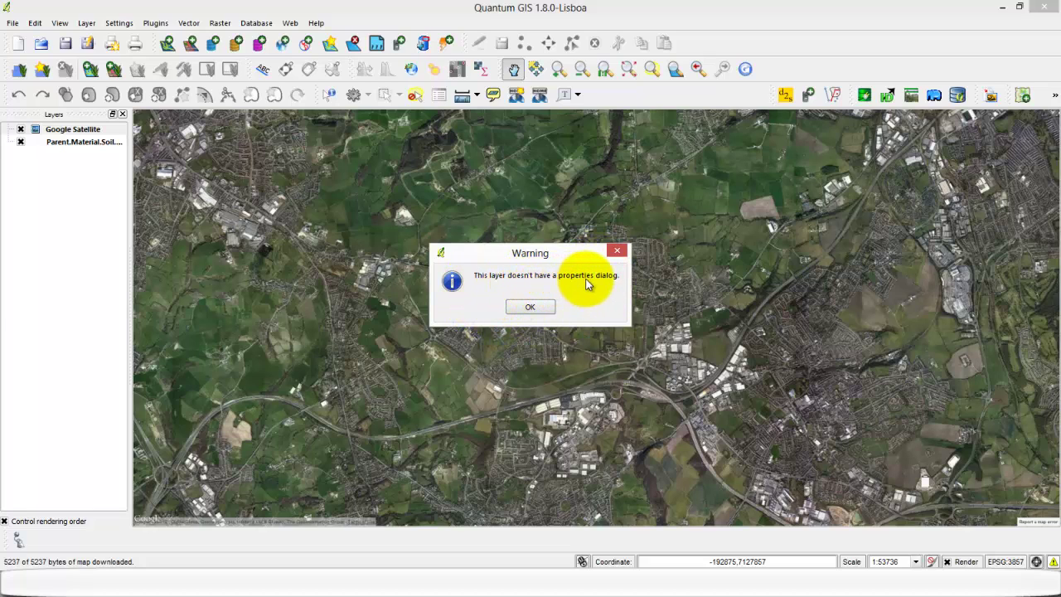
{"action": "left_click", "coordinate": [535, 306]}
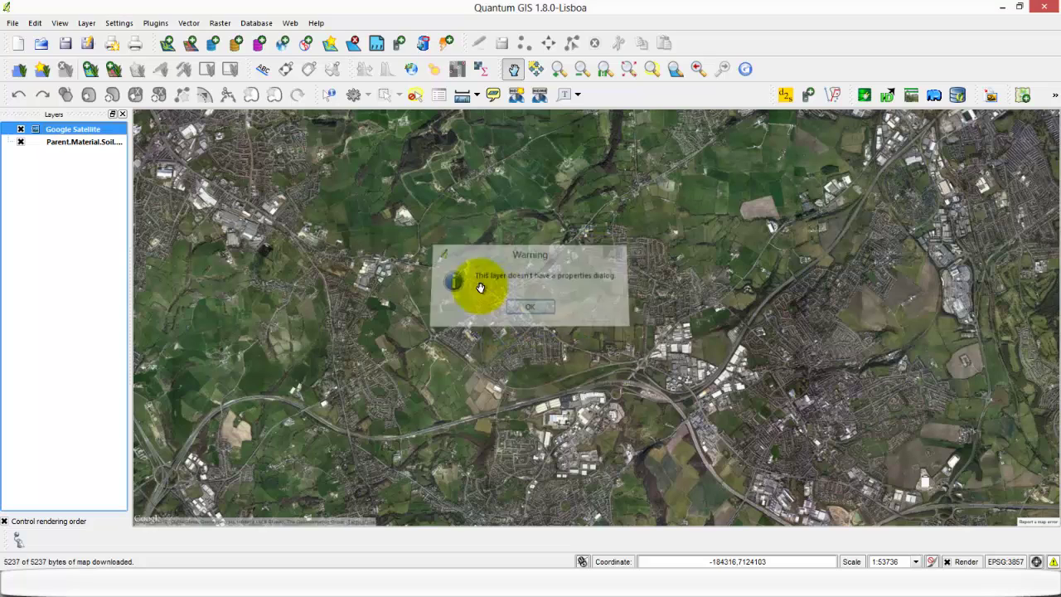
{"action": "left_click", "coordinate": [86, 144]}
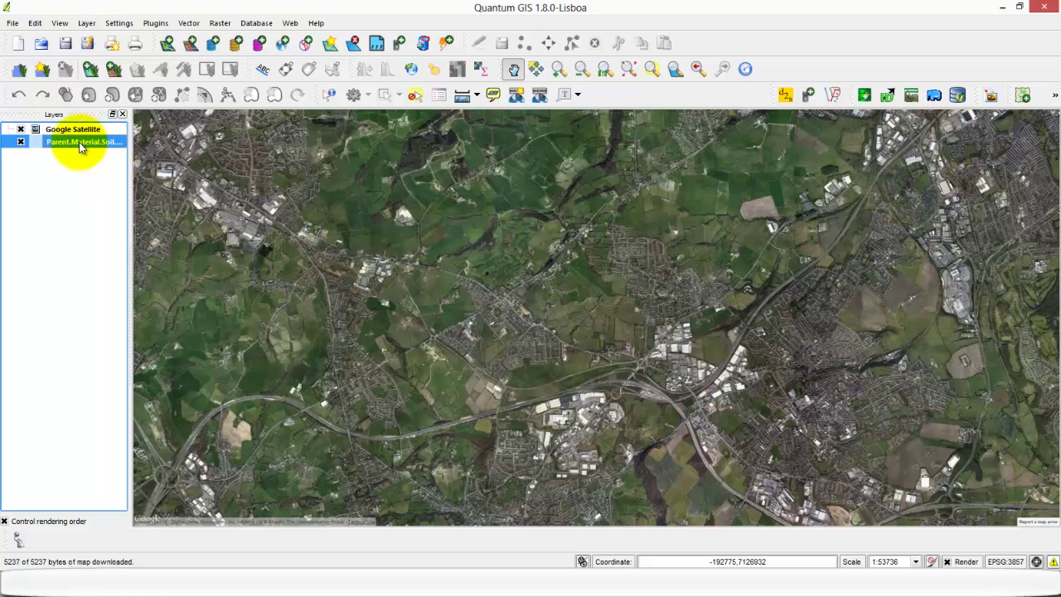
{"action": "left_click_drag", "start_coordinate": [73, 141], "coordinate": [72, 131]}
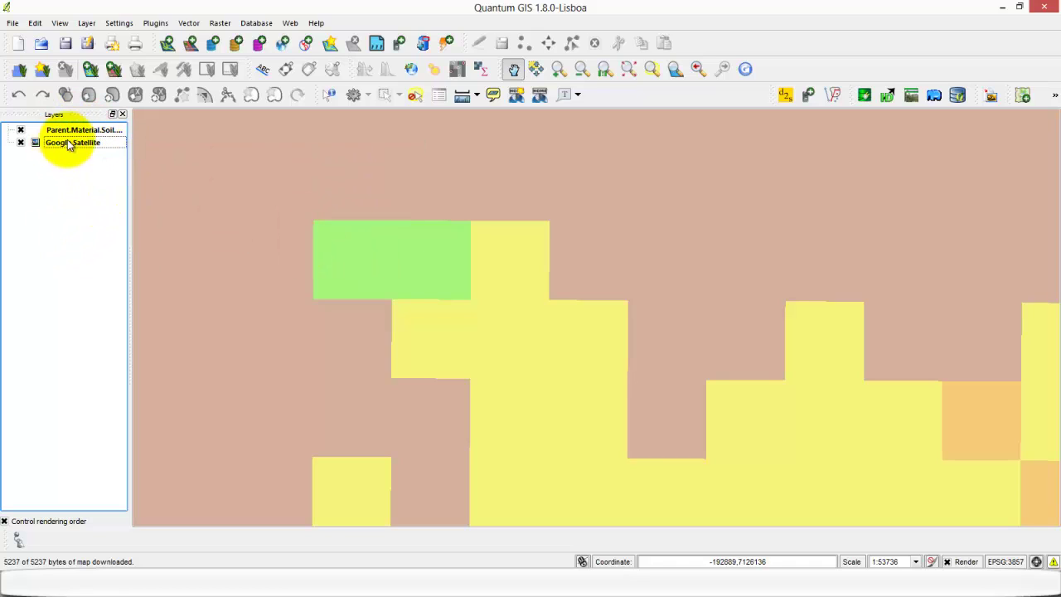
Step: Set the soil layer's global transparency to about 65% in its properties and apply it
{"action": "right_click", "coordinate": [72, 131]}
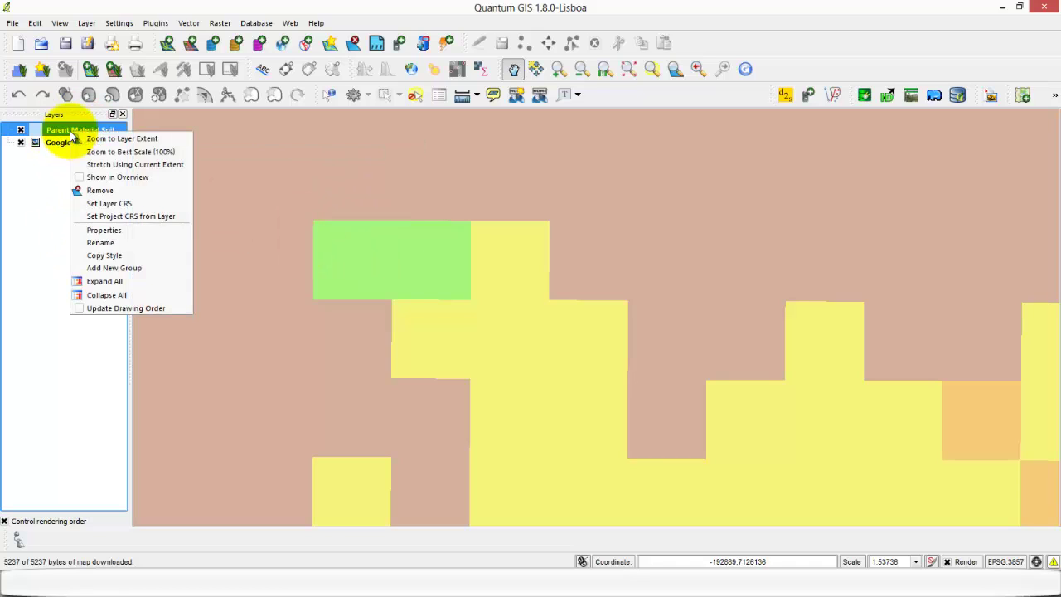
{"action": "left_click", "coordinate": [142, 229]}
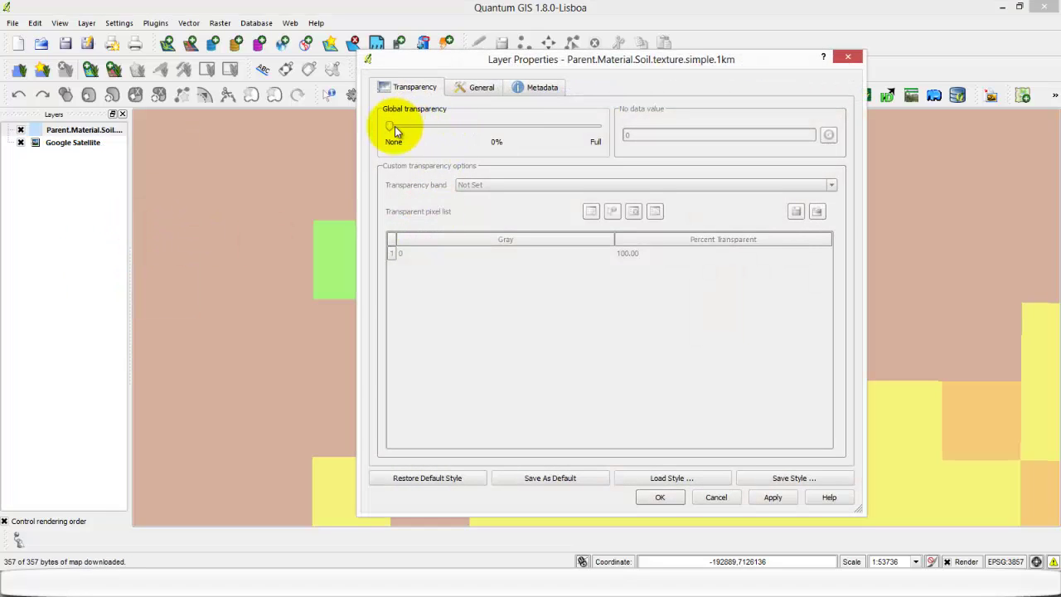
{"action": "left_click_drag", "start_coordinate": [394, 126], "coordinate": [507, 128]}
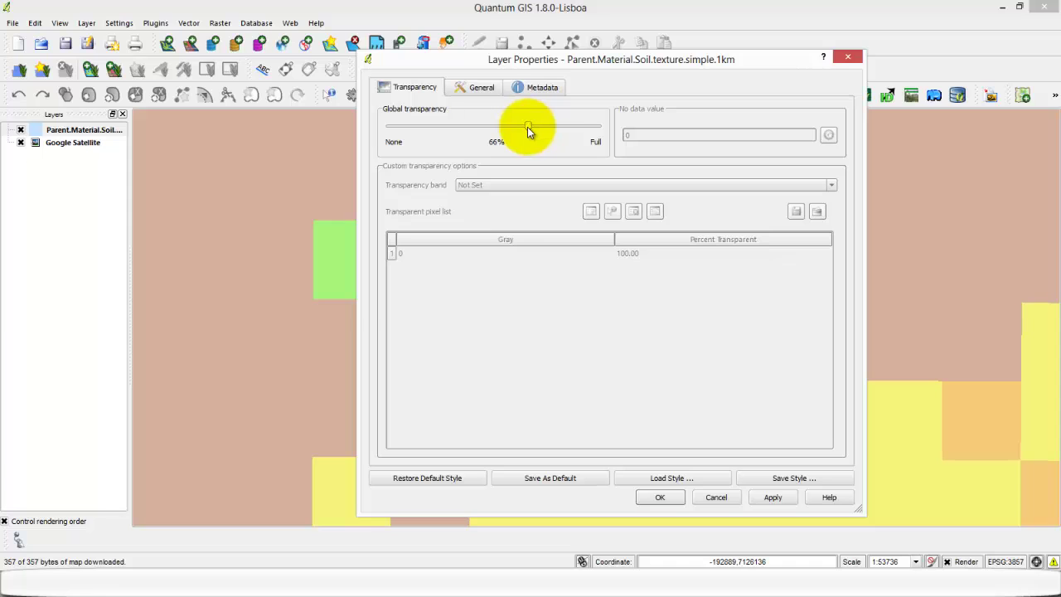
{"action": "left_click", "coordinate": [774, 500]}
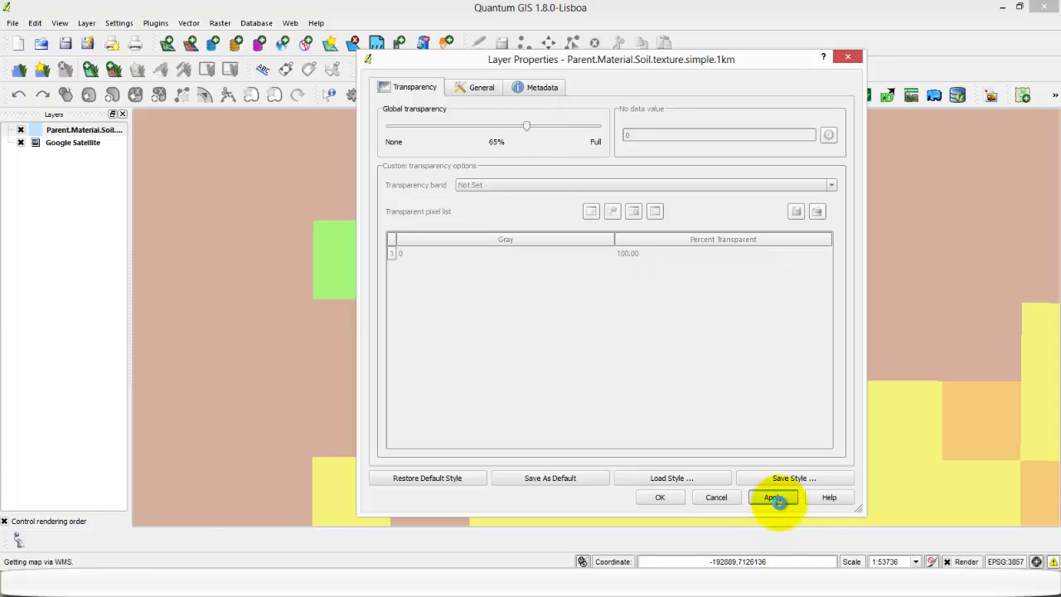
{"action": "left_click", "coordinate": [659, 497]}
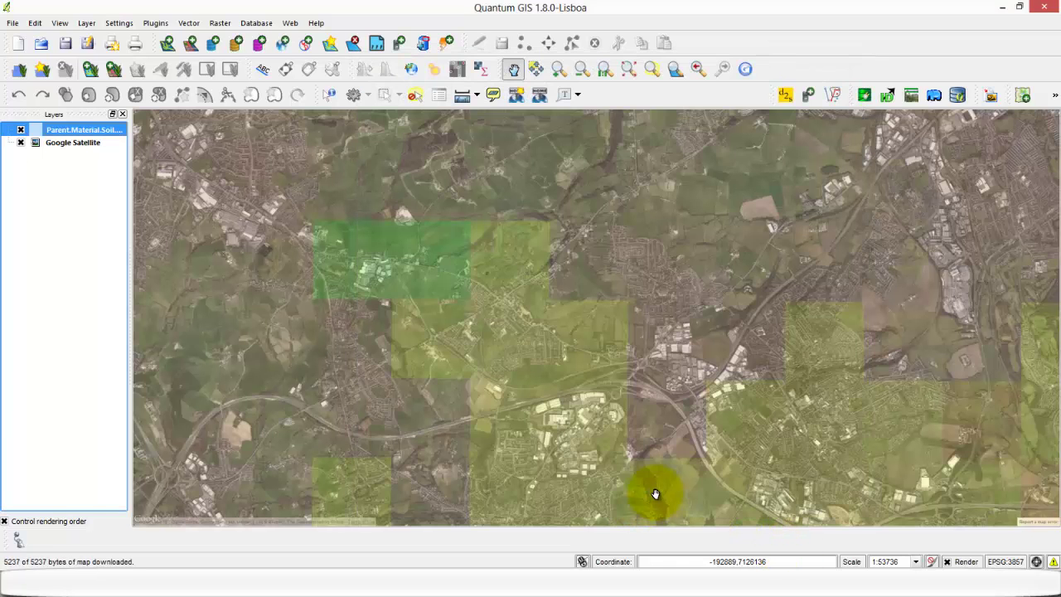